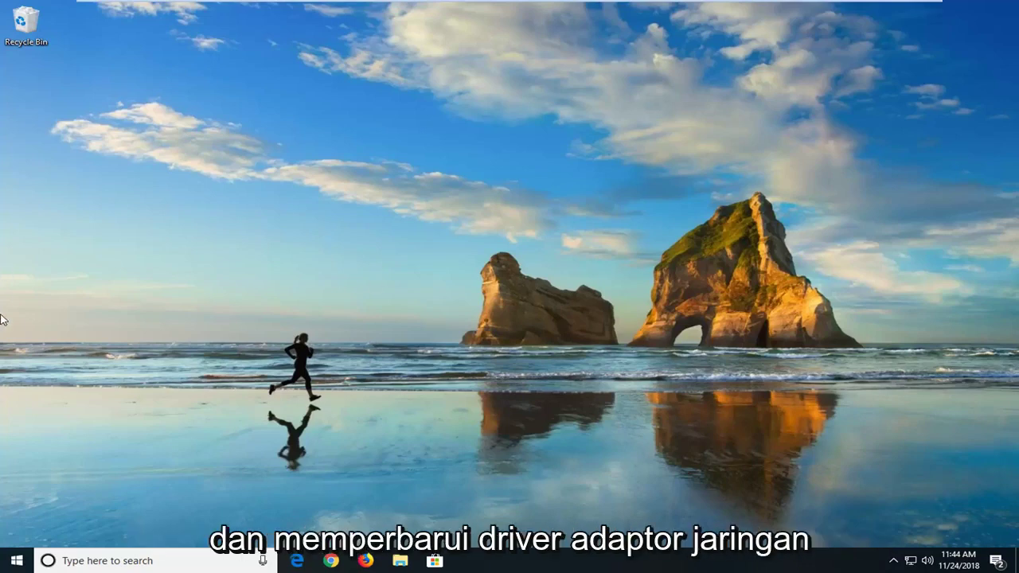
Open the Start menu from the taskbar's Start button
left_click(13, 564)
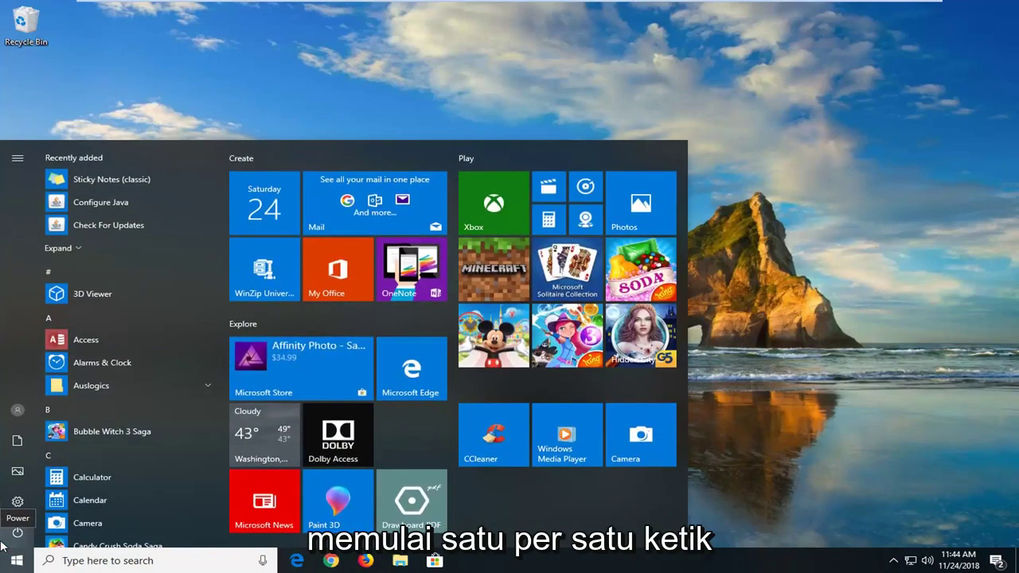
Search Start for 'device manager' and launch the Device Manager best match
type("device manager")
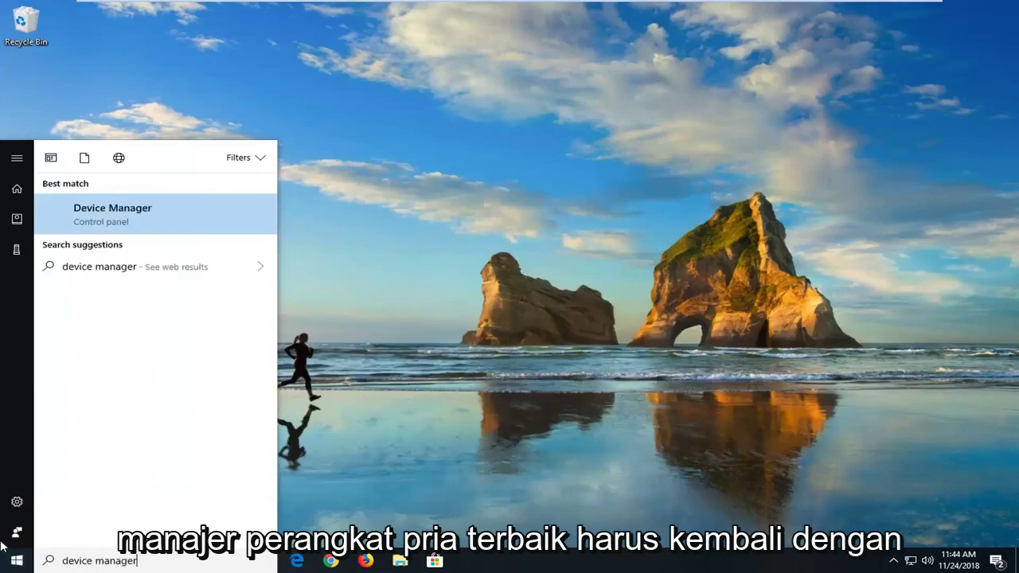
left_click(126, 211)
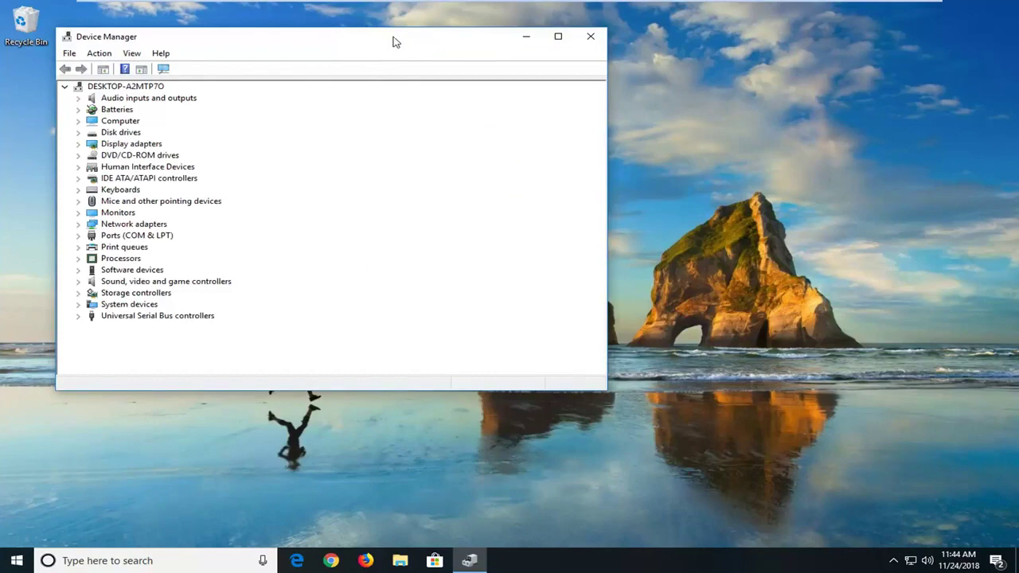
Move and enlarge Device Manager, expand Network adapters, and select the Intel(R) 82574L adapter
left_click_drag(391, 40, 452, 44)
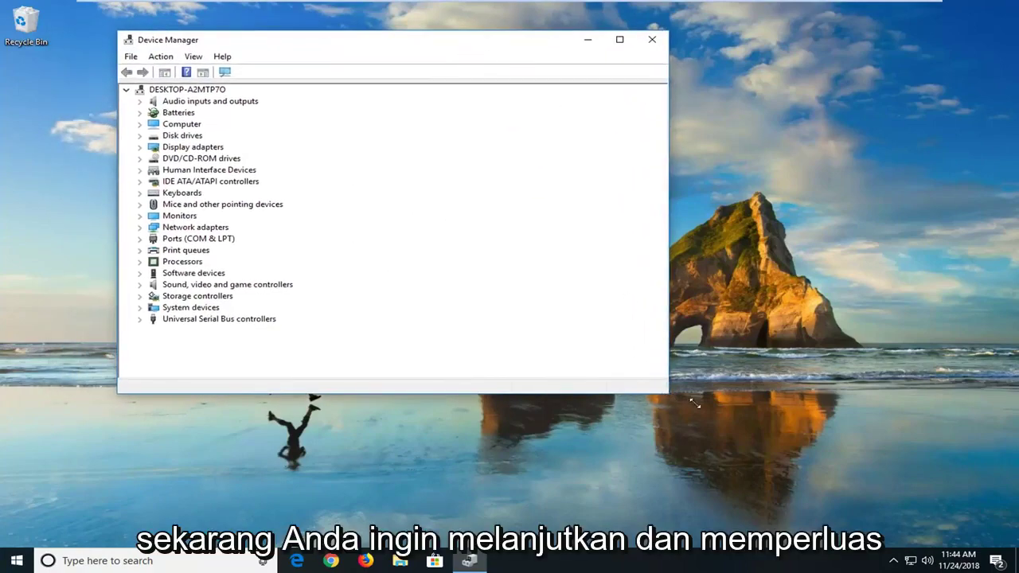
left_click_drag(671, 397, 807, 425)
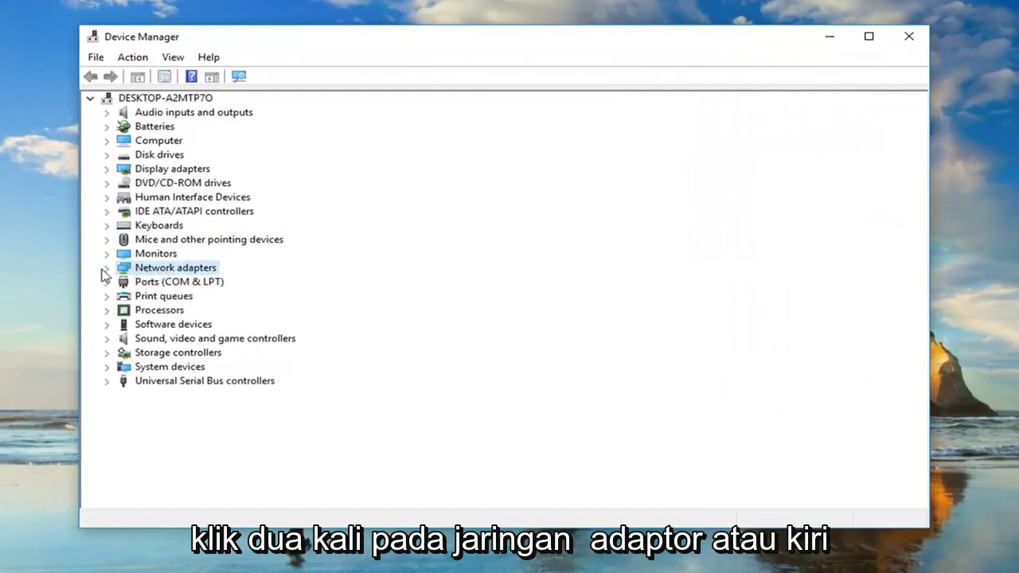
left_click(107, 269)
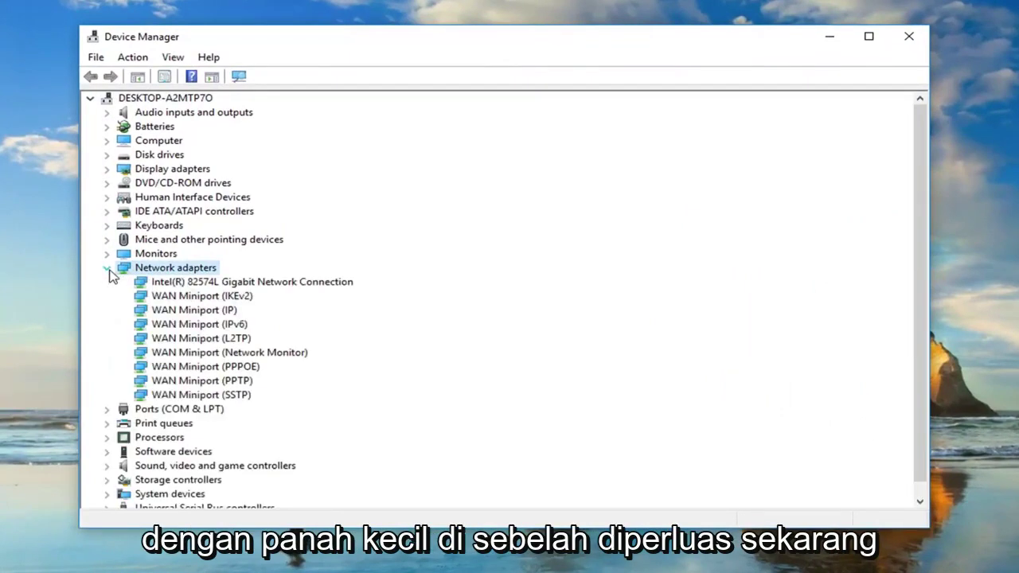
left_click(177, 287)
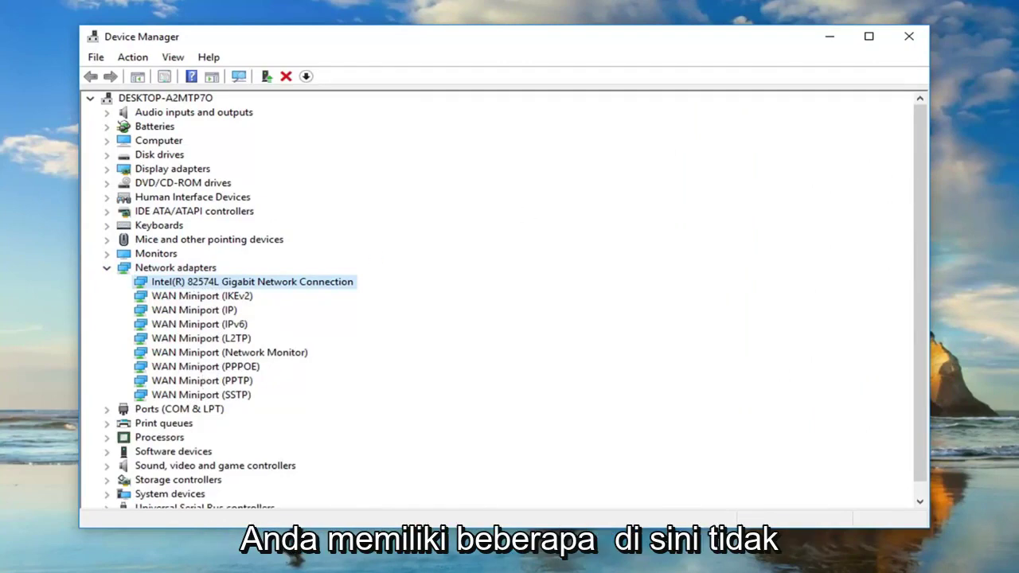
Run an automatic driver search for the Intel 82574L adapter, then return to the search choices
right_click(213, 283)
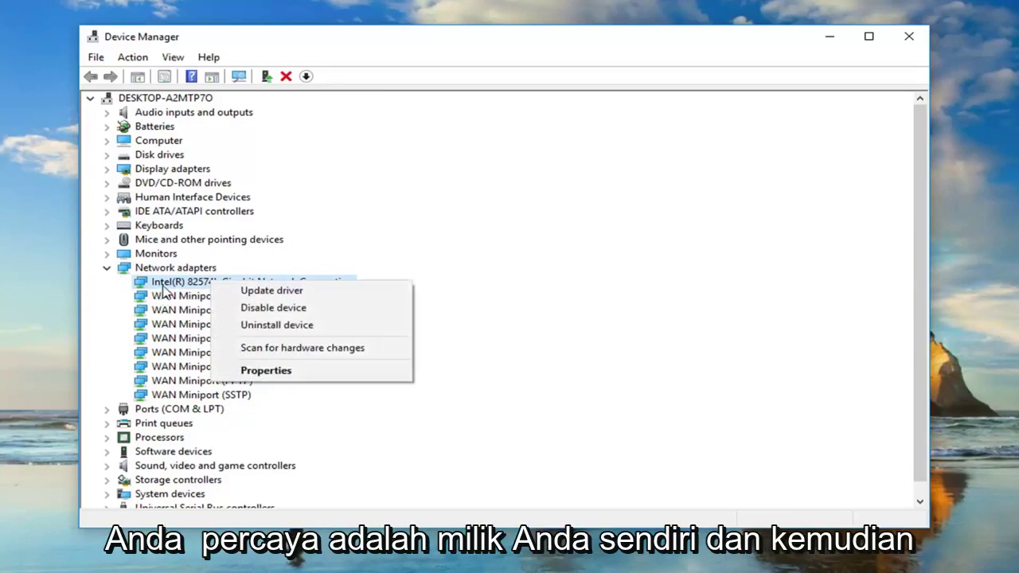
left_click(252, 292)
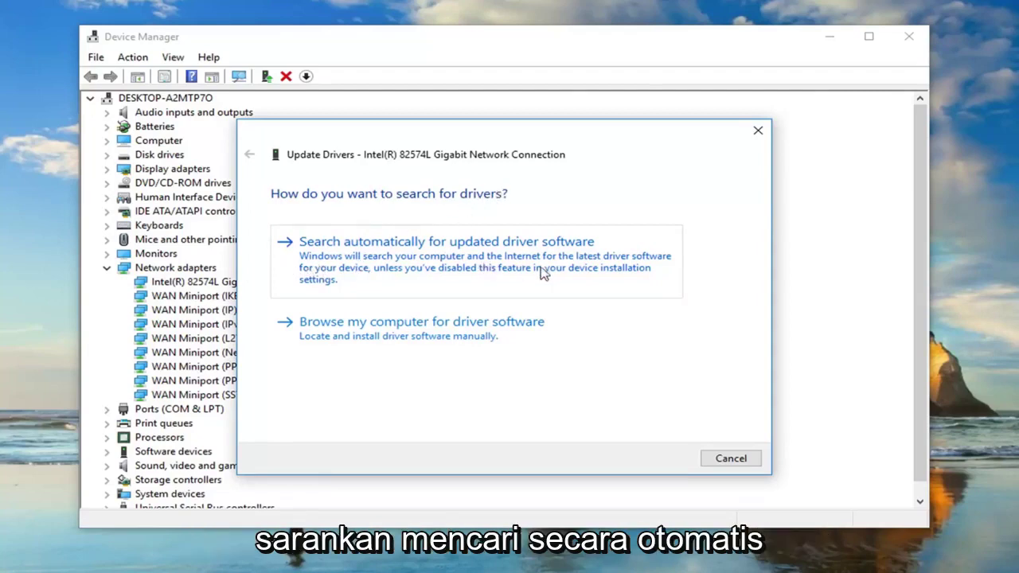
left_click(411, 253)
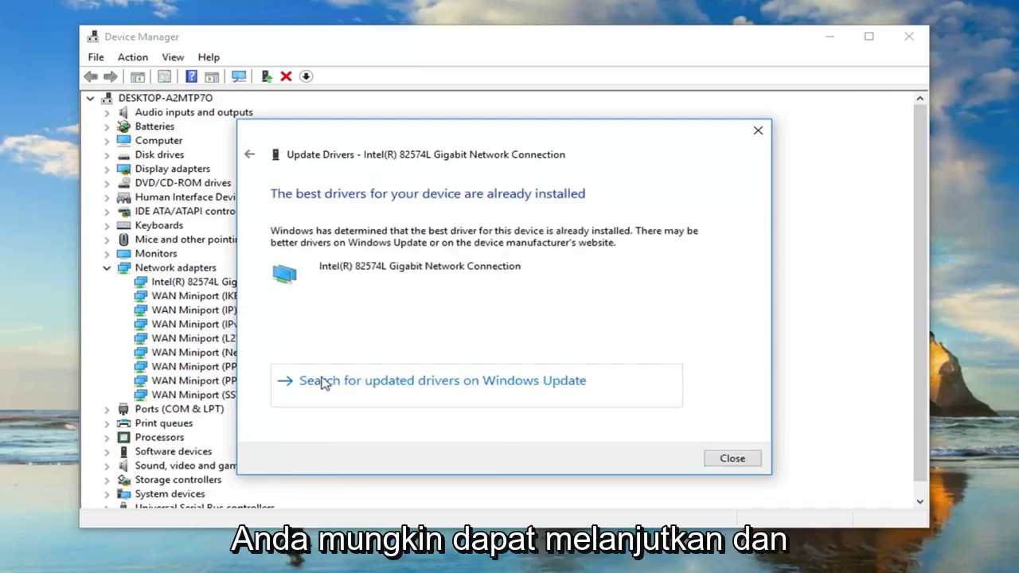
left_click(252, 156)
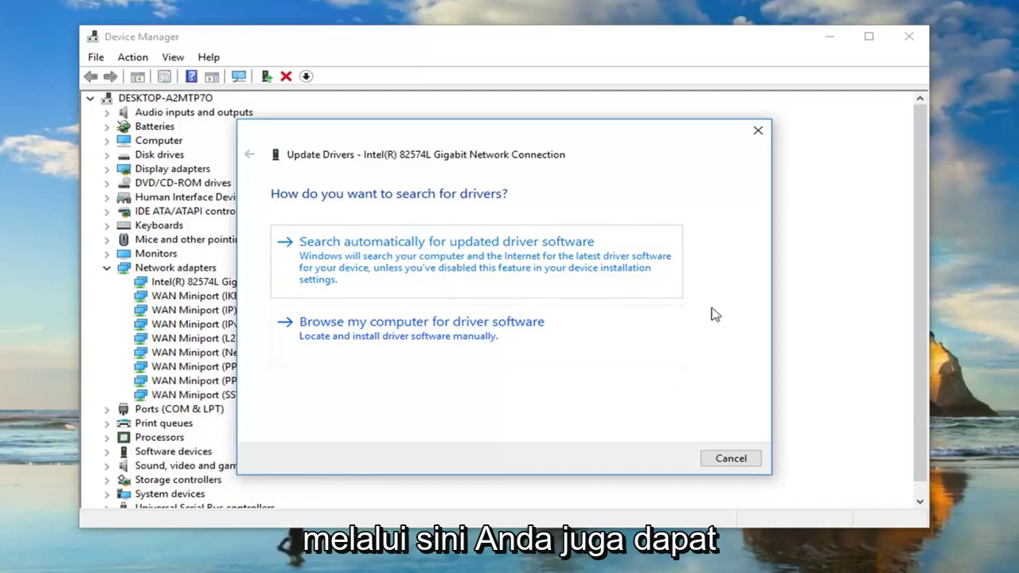
Reinstall the Intel(R) 82574L Gigabit Network Connection driver from the computer's compatible drivers list
left_click(422, 347)
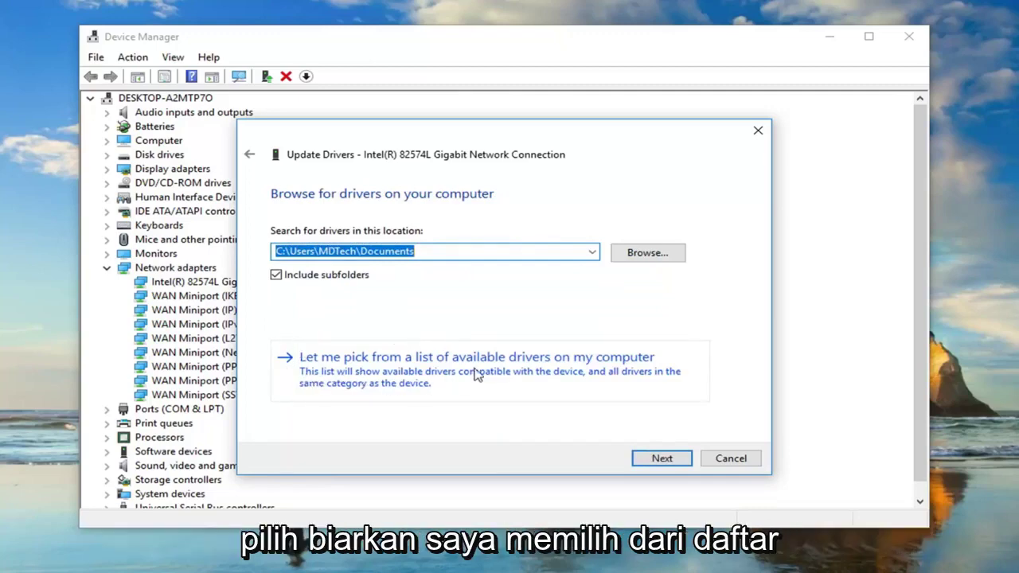
left_click(552, 366)
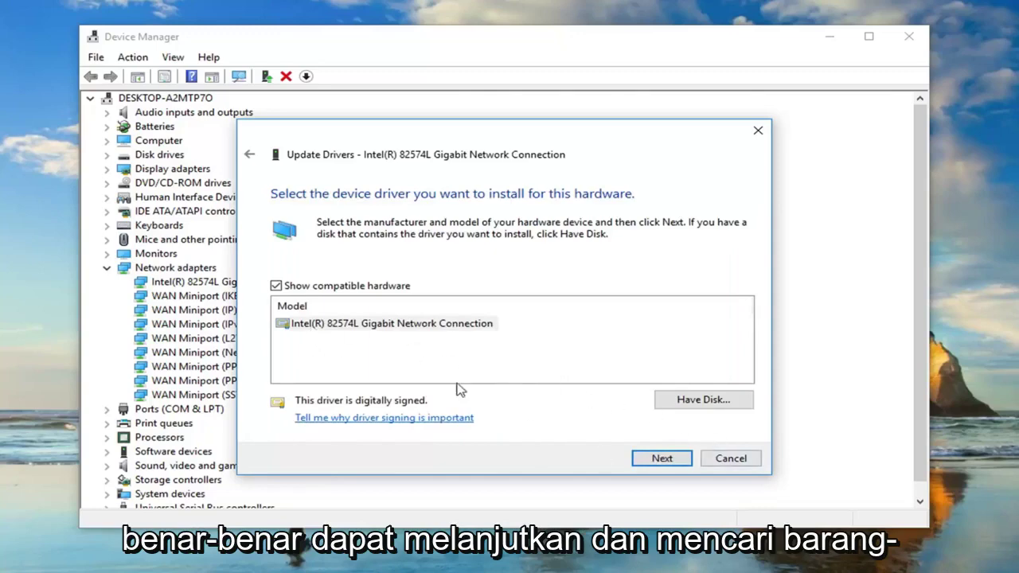
left_click(334, 324)
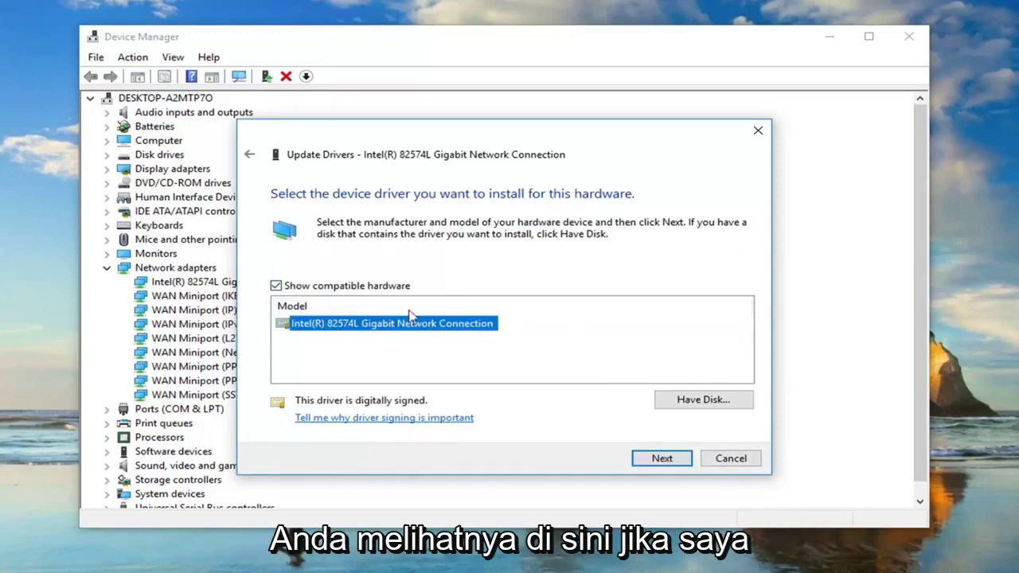
left_click(661, 460)
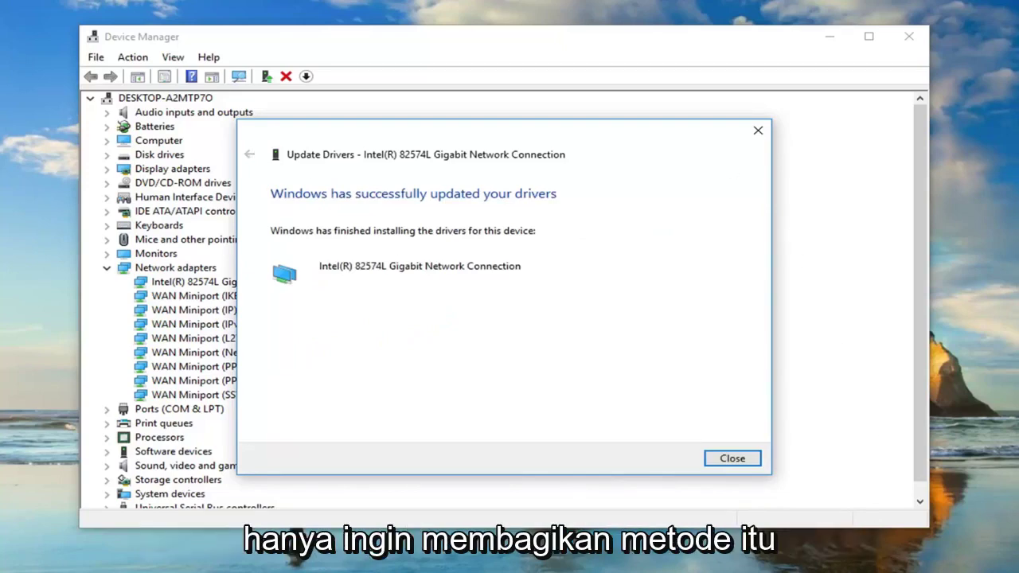
left_click(758, 130)
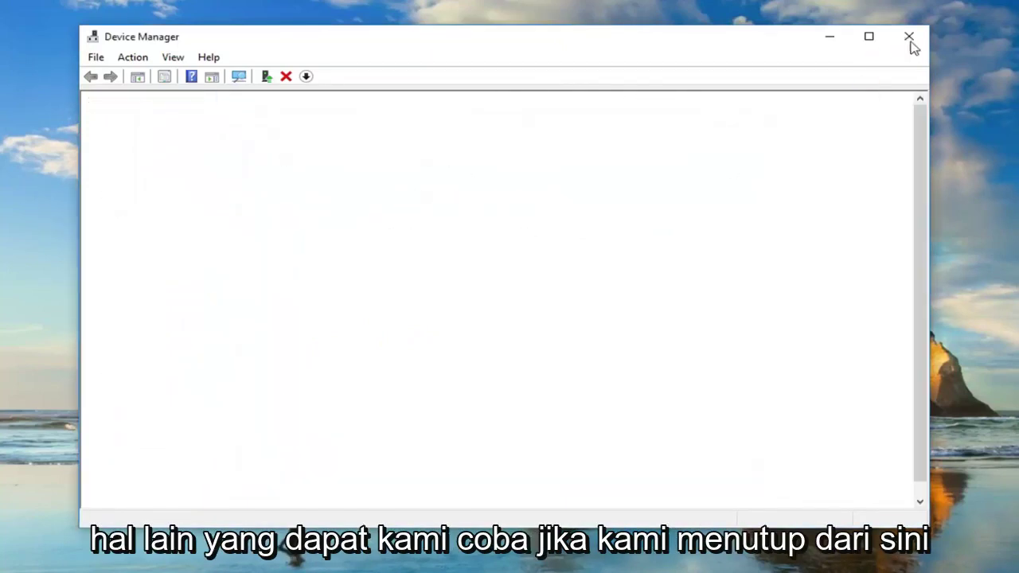
Close Device Manager and open the Troubleshoot settings page via a 'troubleshooting' Start search
left_click(908, 36)
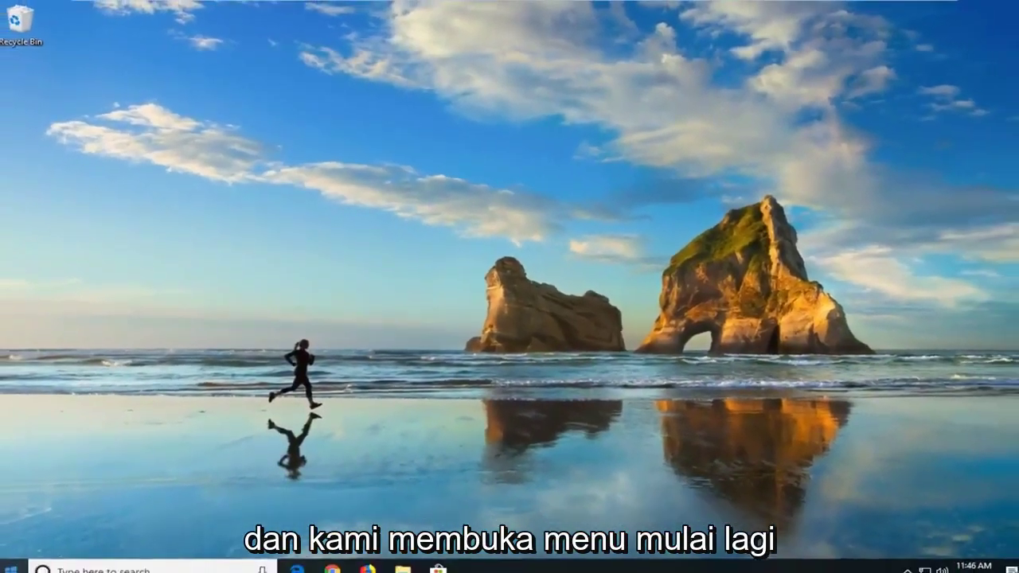
left_click(12, 569)
type("t")
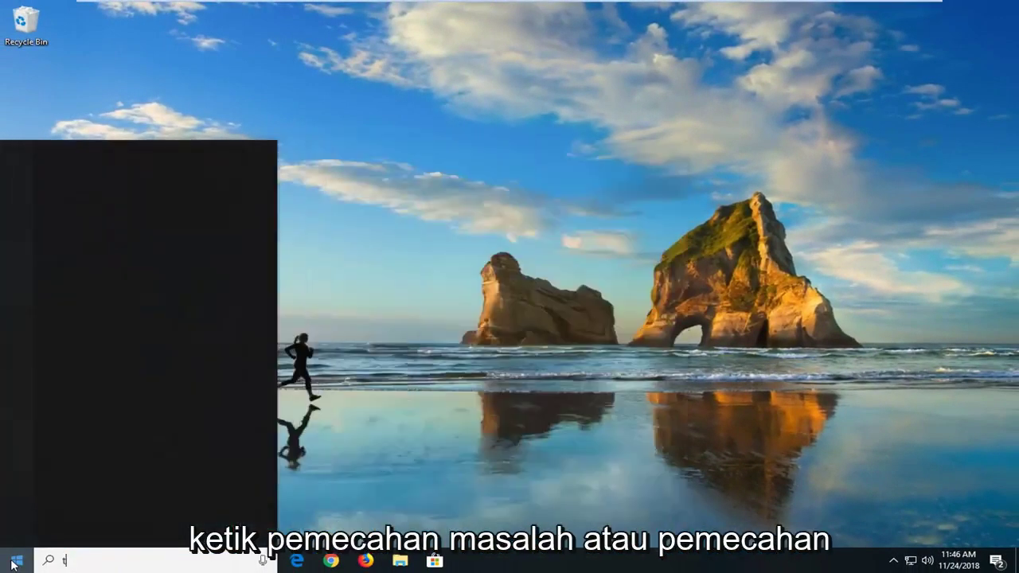
type("roubleshooting")
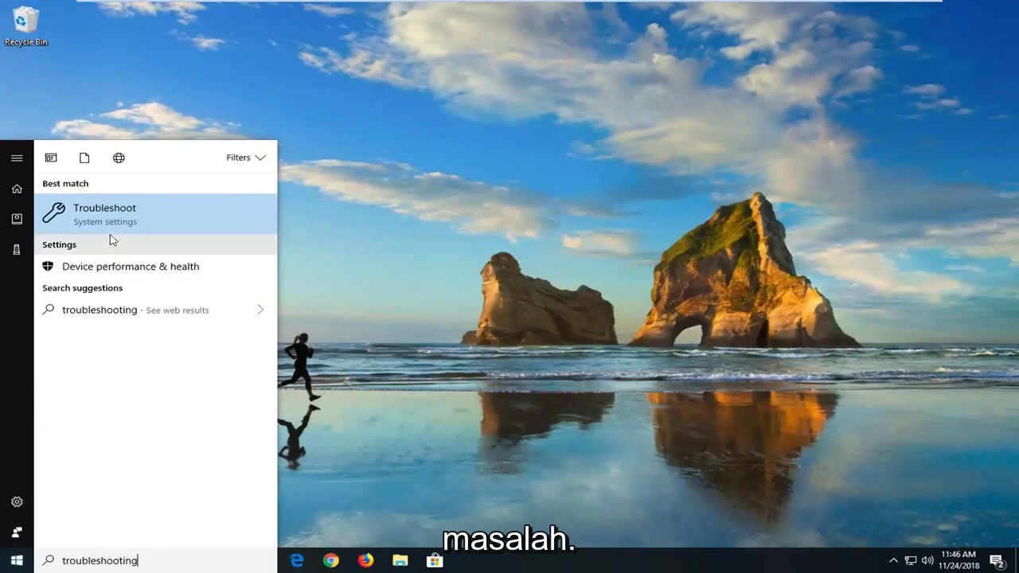
left_click(101, 212)
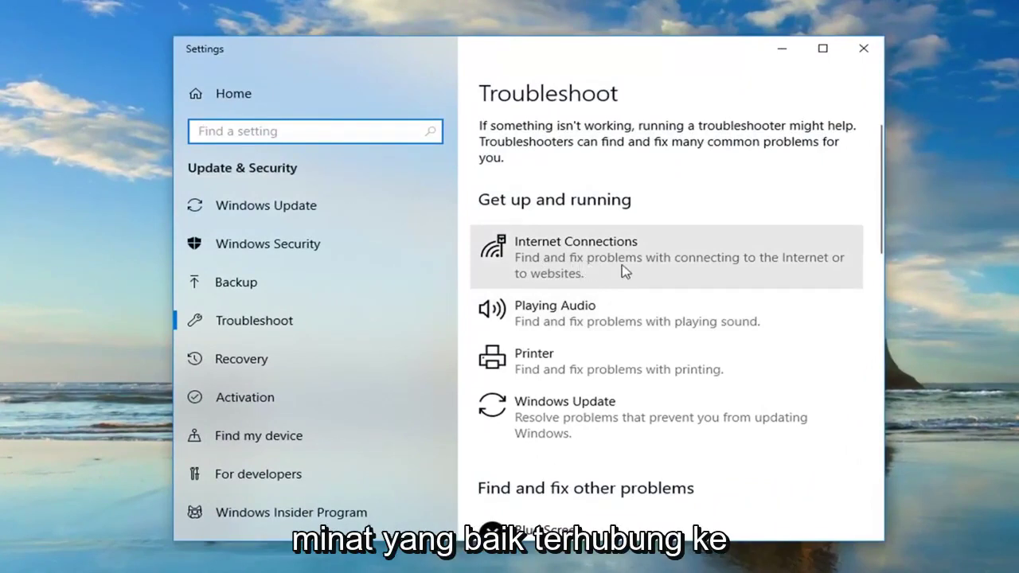
Run the Internet Connections troubleshooter, then close it
left_click(651, 273)
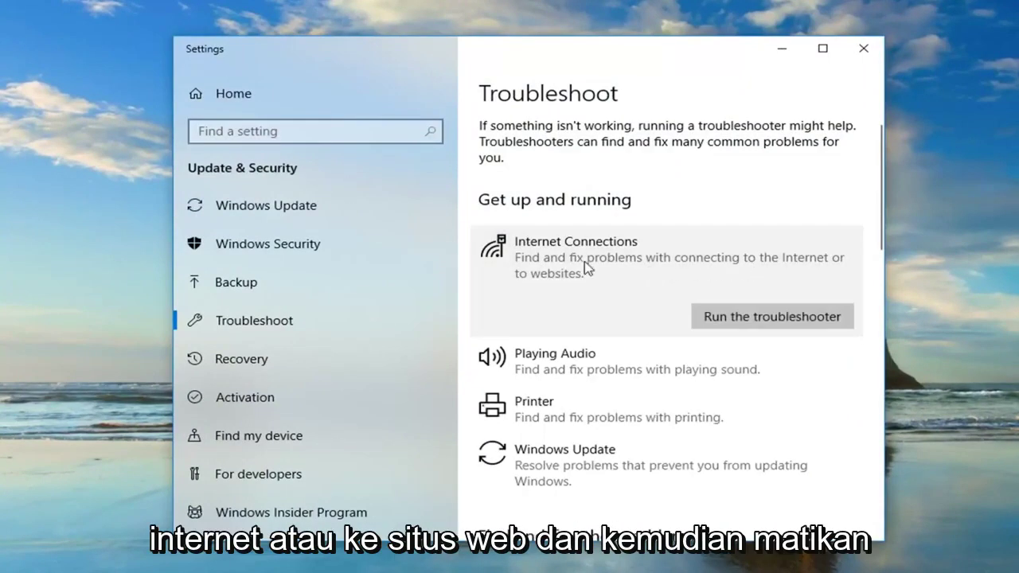
left_click(751, 325)
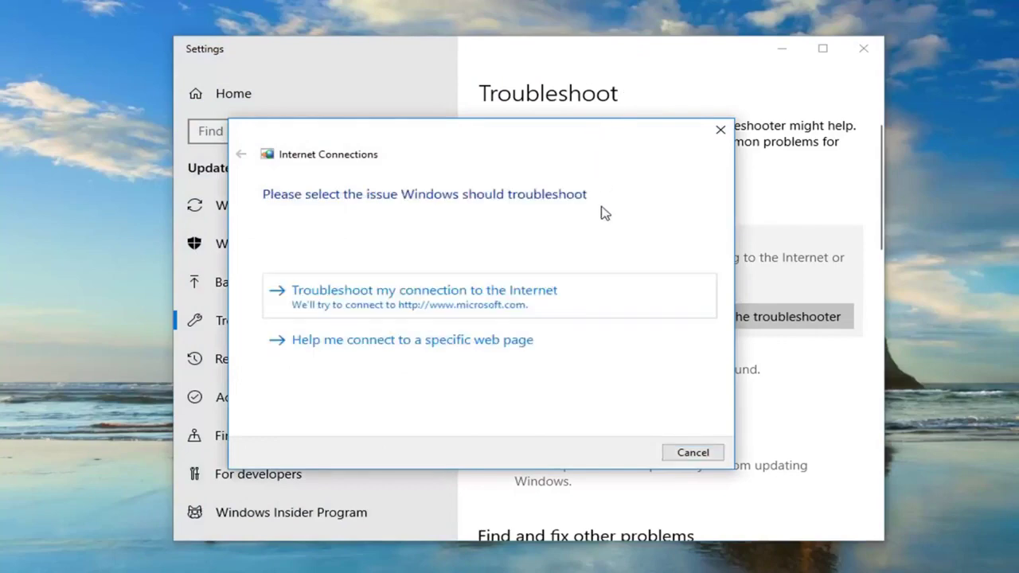
left_click_drag(542, 145, 191, 160)
scroll(809, 337, "down", 5)
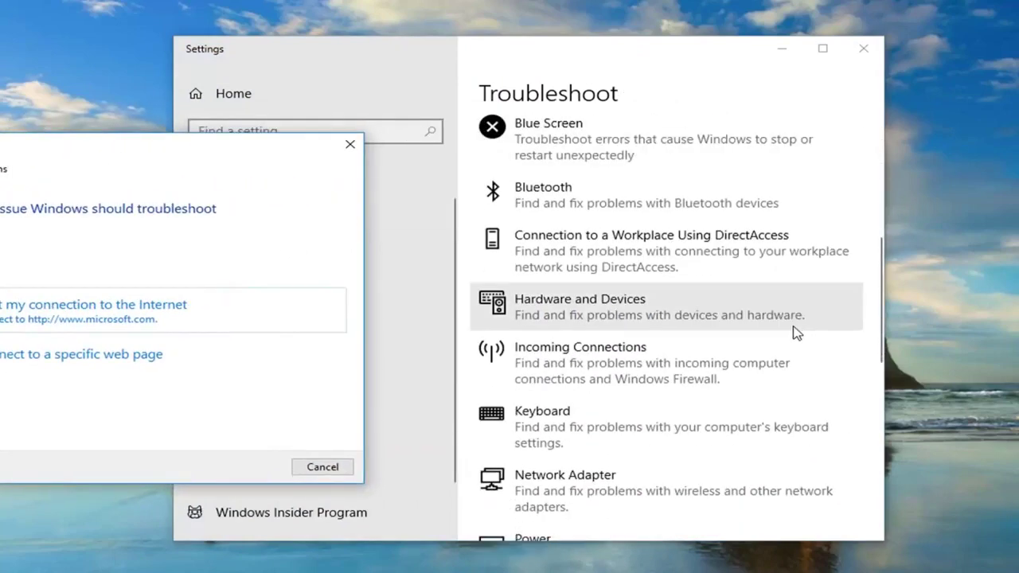
scroll(796, 334, "up", 3)
left_click(349, 146)
Run the Network Adapter troubleshooter and close its 'couldn't identify the problem' result
scroll(621, 245, "up", 3)
scroll(645, 370, "down", 6)
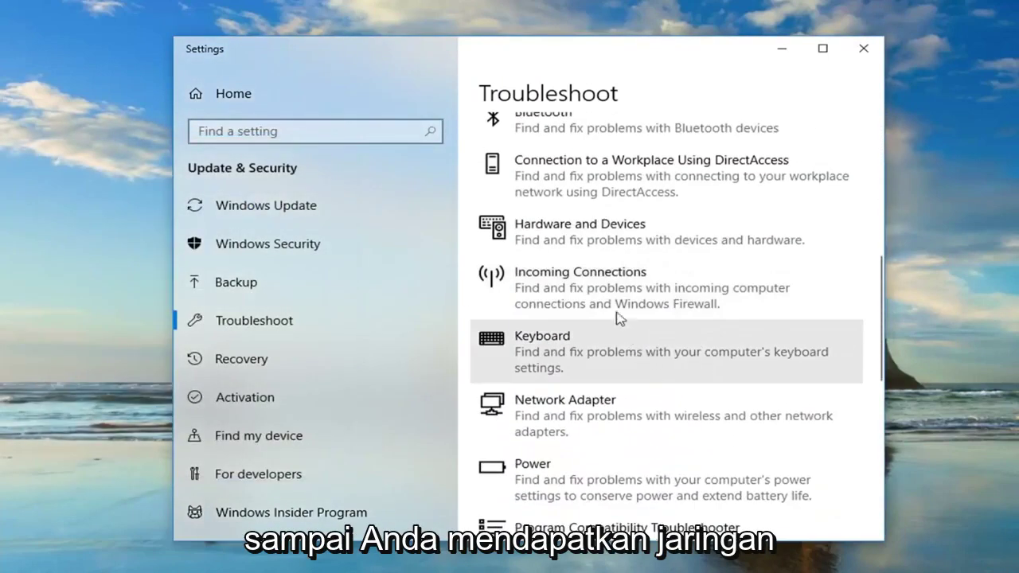
left_click(569, 423)
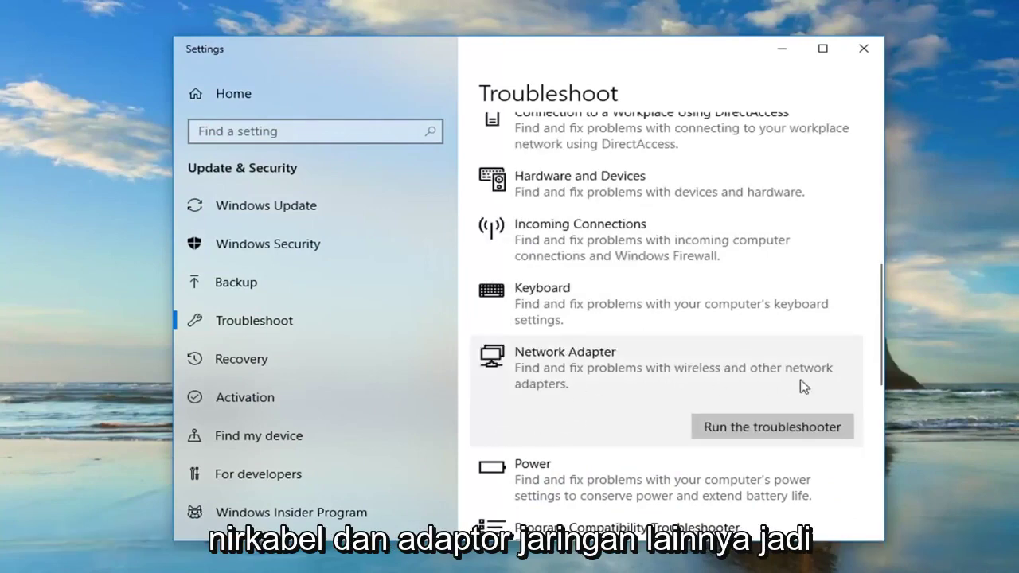
left_click(733, 430)
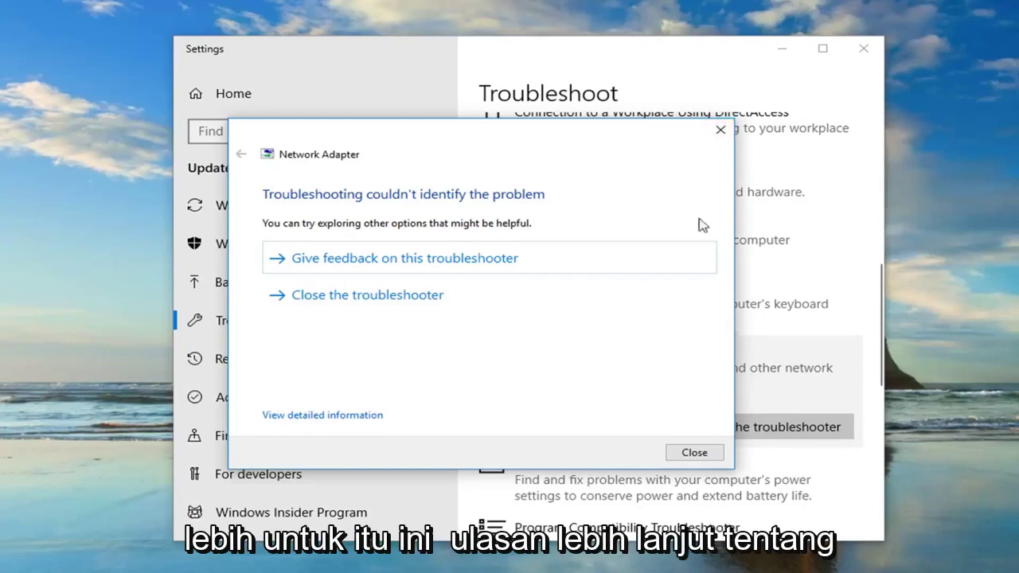
left_click(721, 130)
scroll(741, 279, "up", 5)
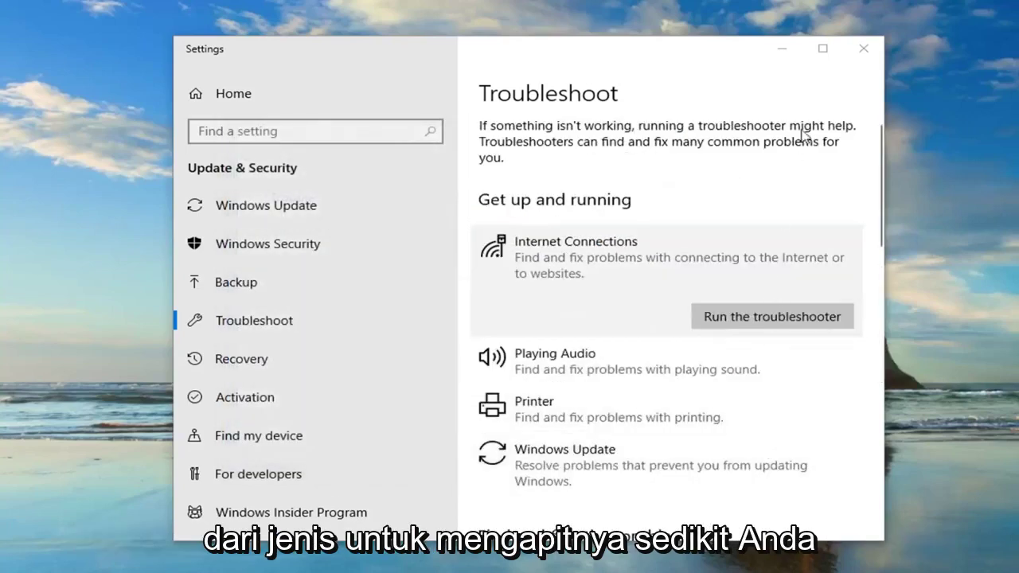
Close Settings, then run 'command prompt' as administrator, approving UAC with Yes
left_click(863, 50)
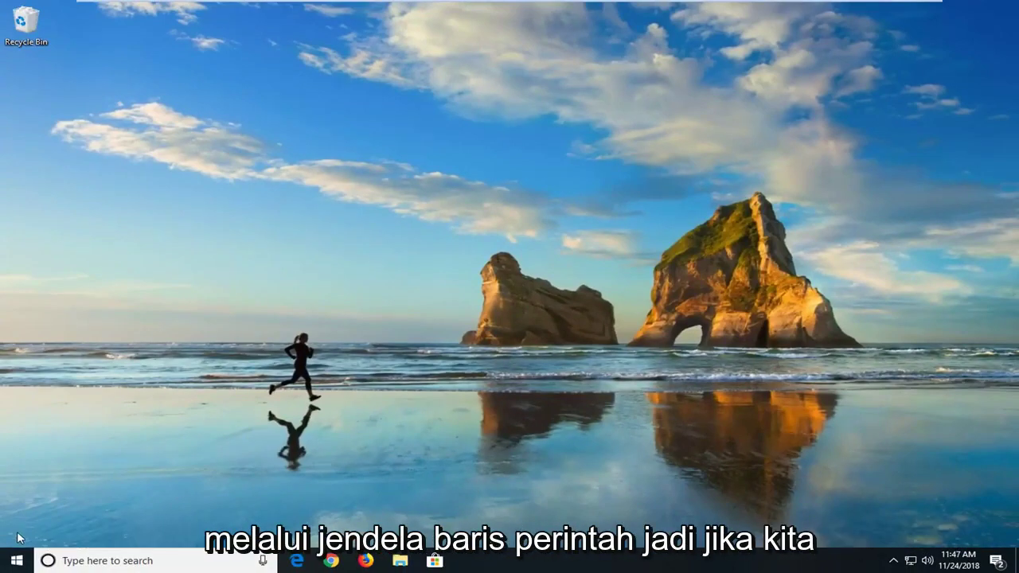
left_click(12, 561)
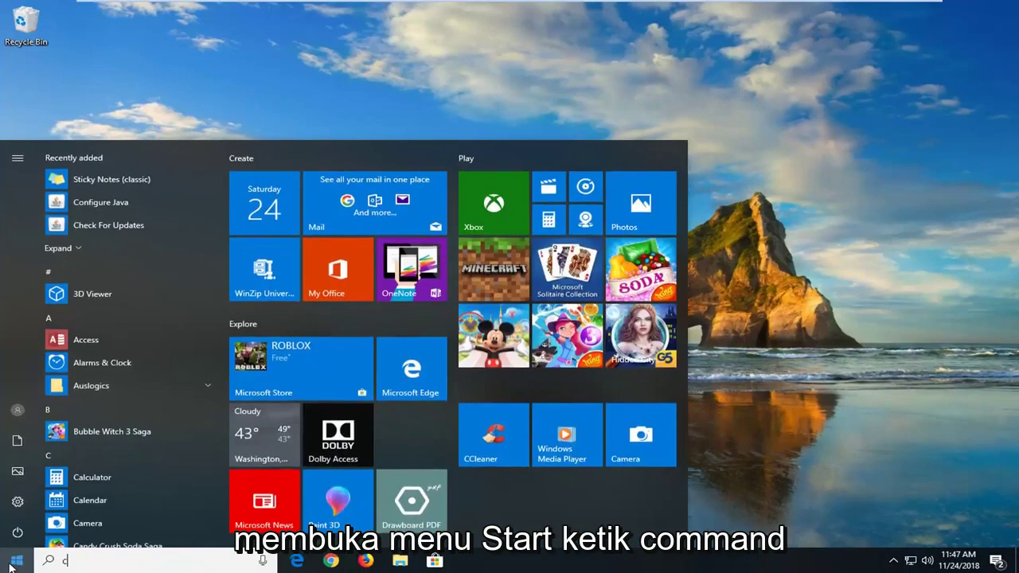
type("command prompt")
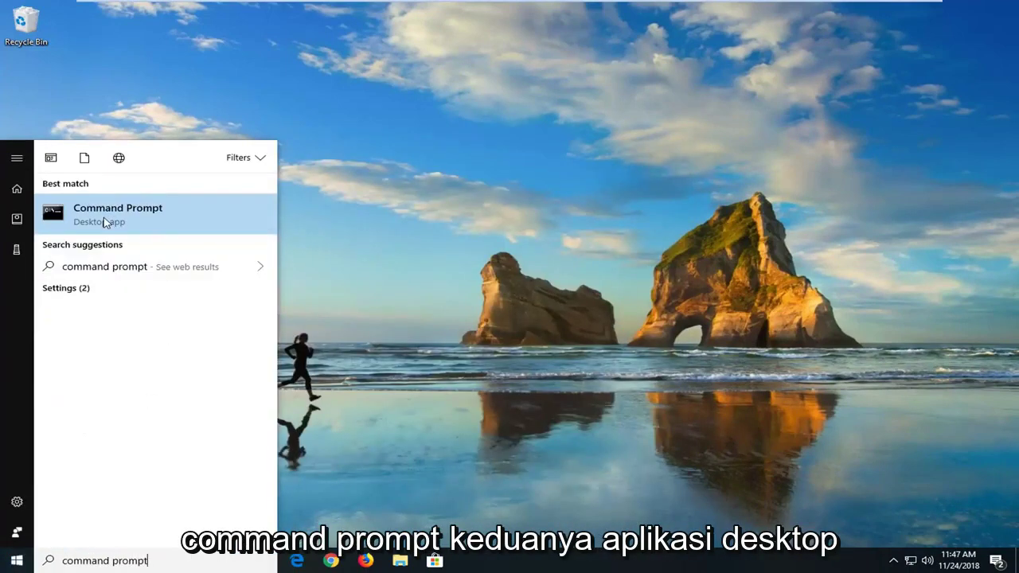
right_click(116, 218)
left_click(138, 231)
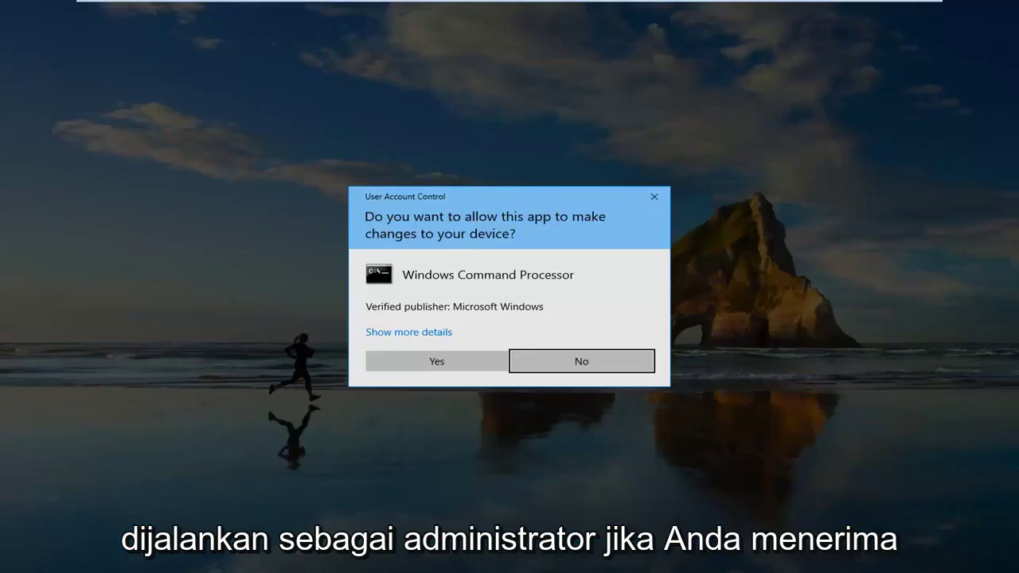
left_click(398, 363)
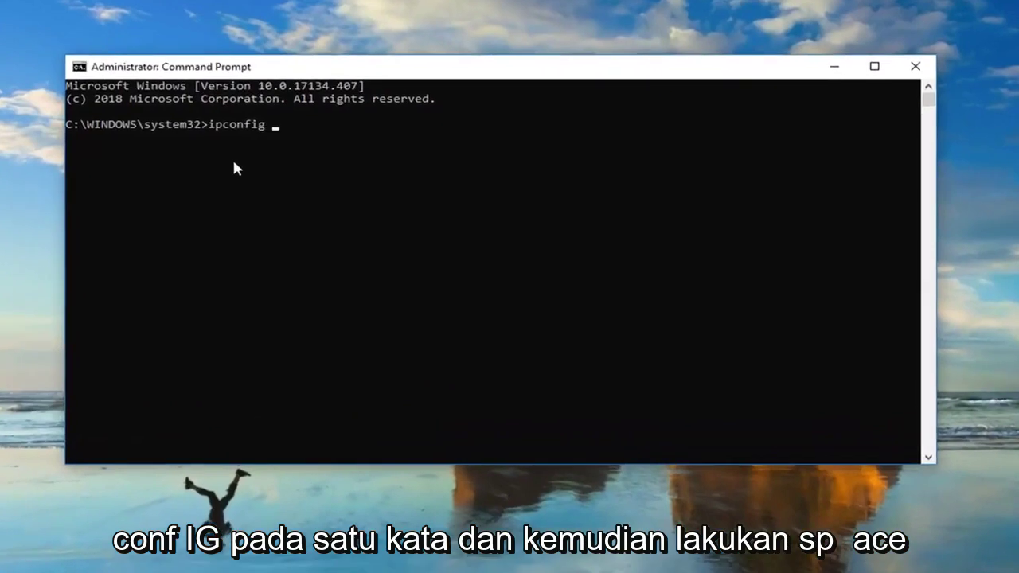
Run 'ipconfig /flushdns' to get 'Successfully flushed the DNS Resolver Cache.'
type("/flushdns")
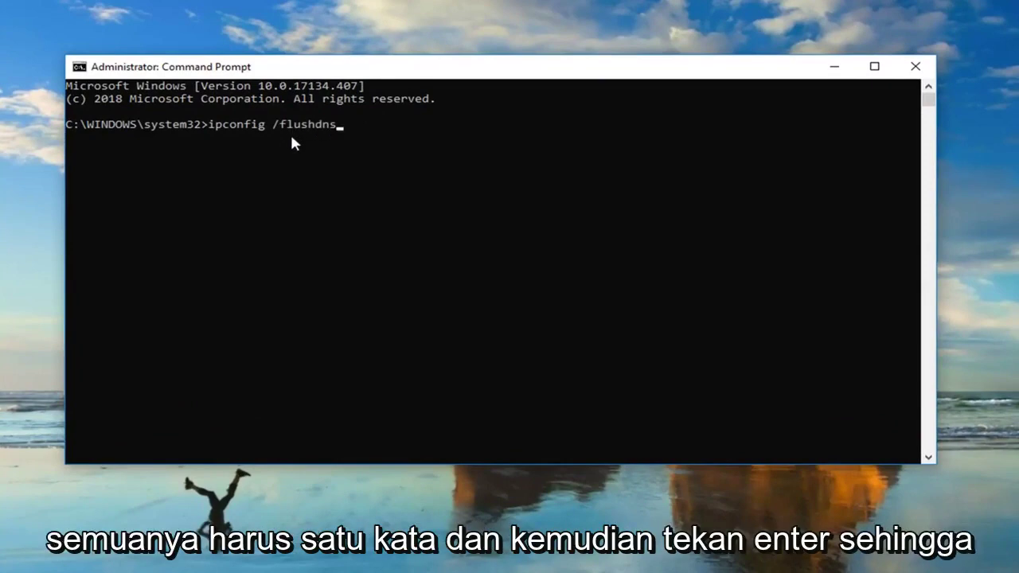
key("Return")
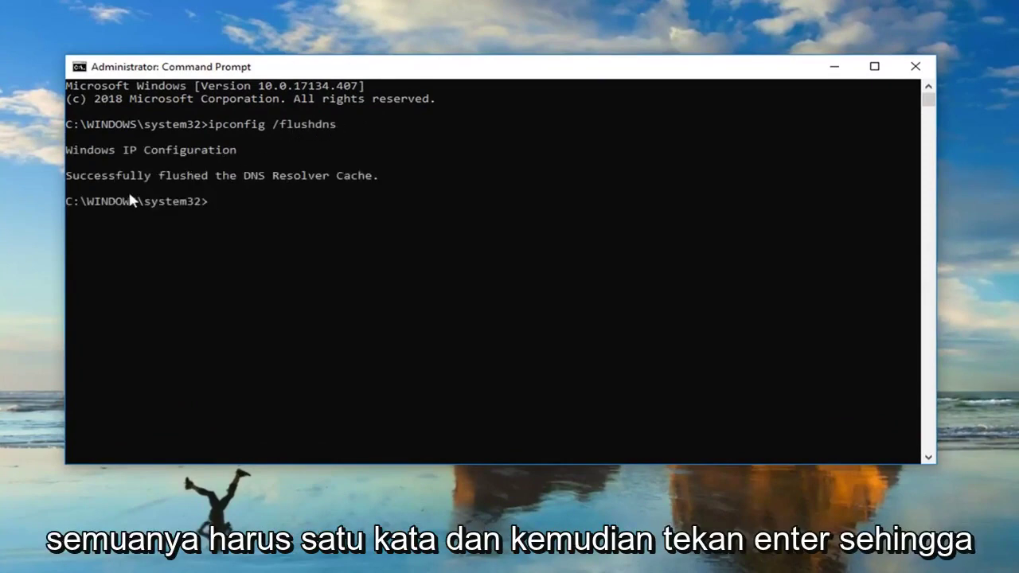